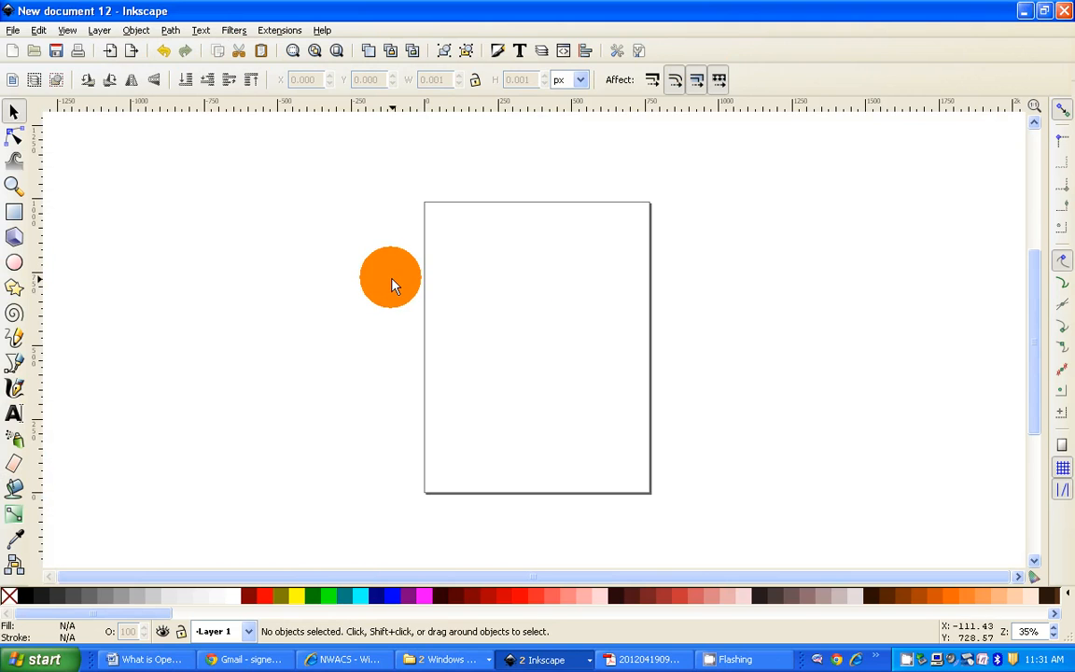
Step: Examine the blank page at different zoom levels, starting from the whole page fitted to the view, and pan it
click(338, 52)
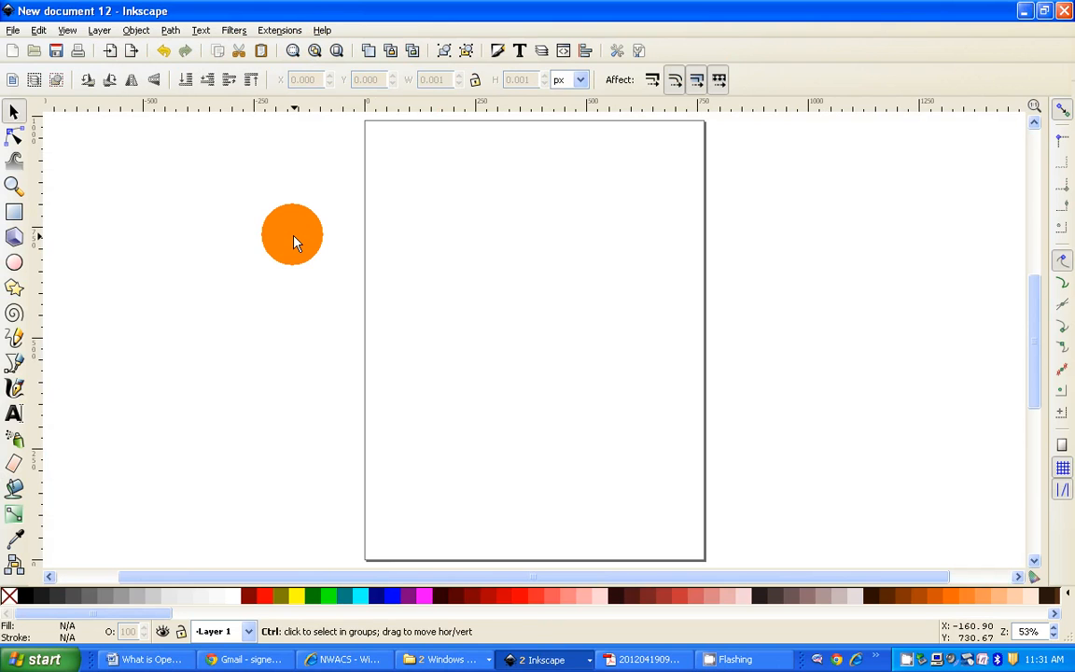
scroll(293, 242, down, 2)
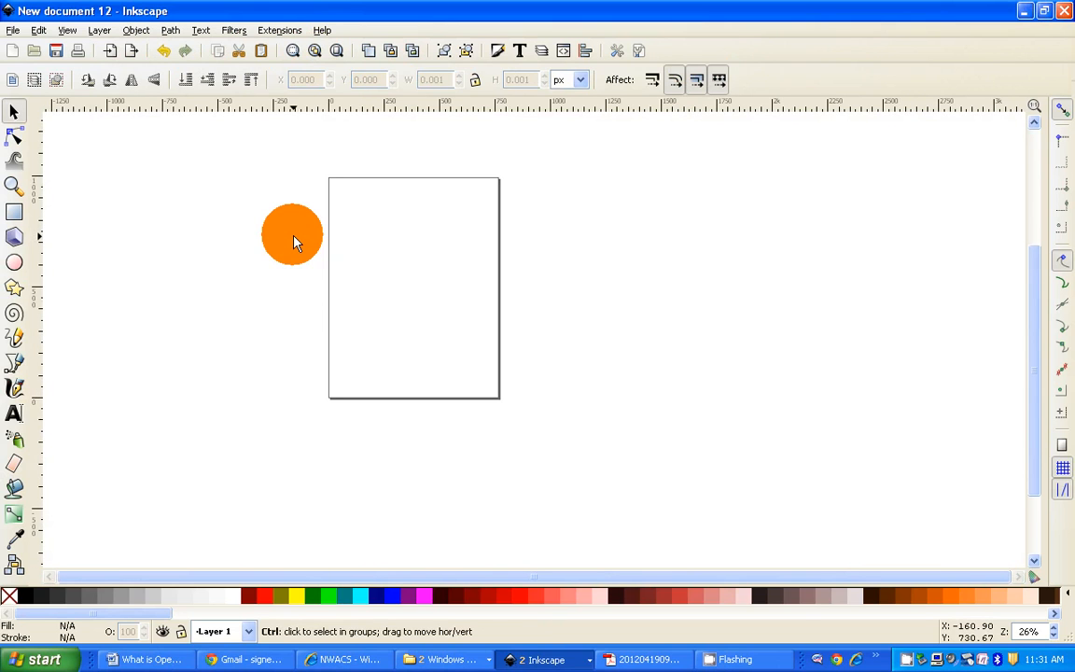
scroll(294, 243, up, 2)
scroll(293, 243, down, 2)
scroll(293, 242, up, 2)
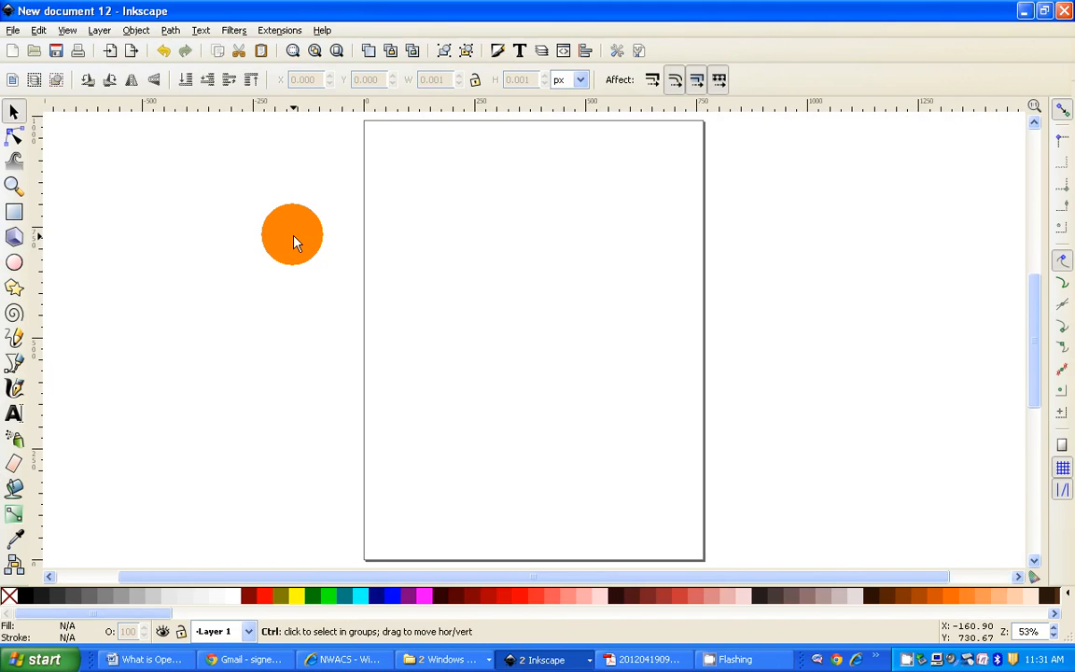
scroll(293, 243, down, 1)
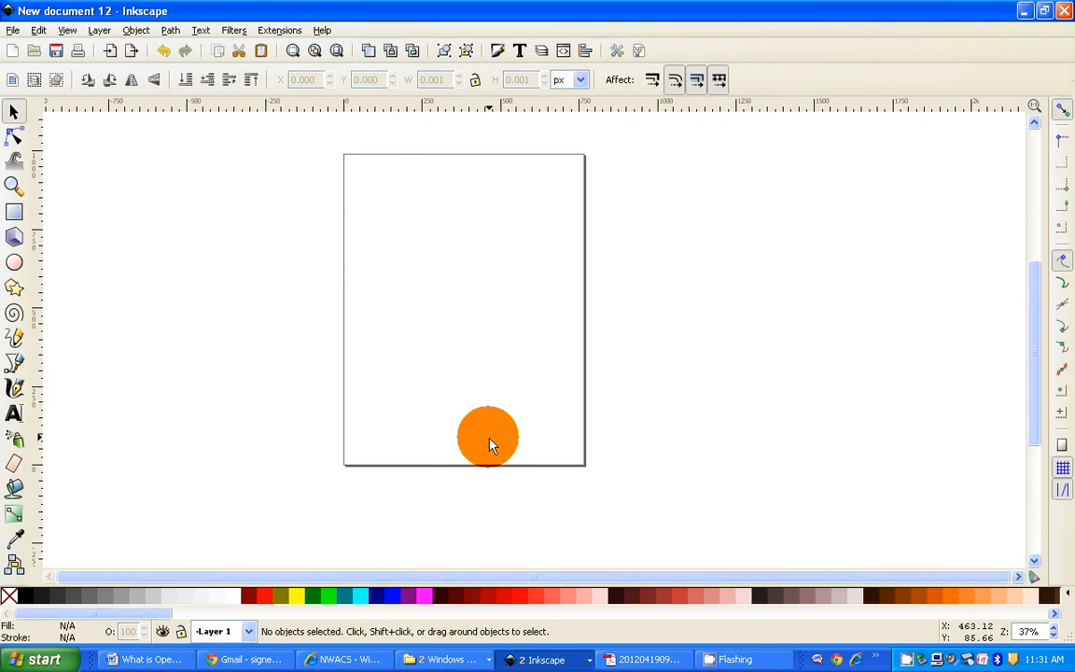
key(ctrl)
drag(490, 439, 513, 427)
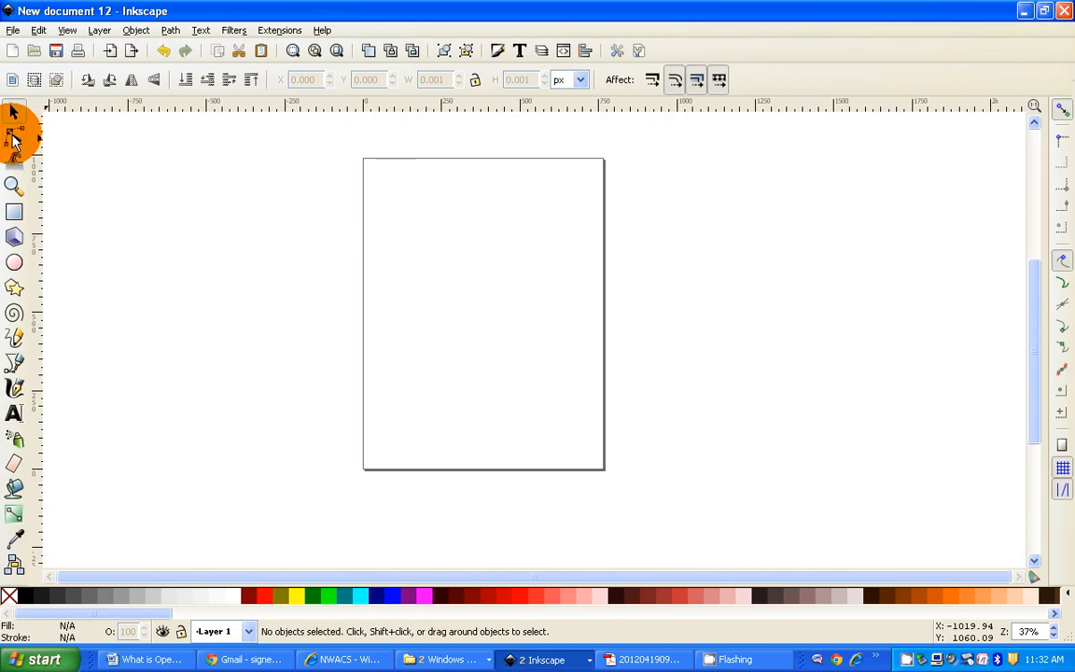
Step: Draw a perfect square of about 233 px per side in the upper-left area of the page
click(15, 215)
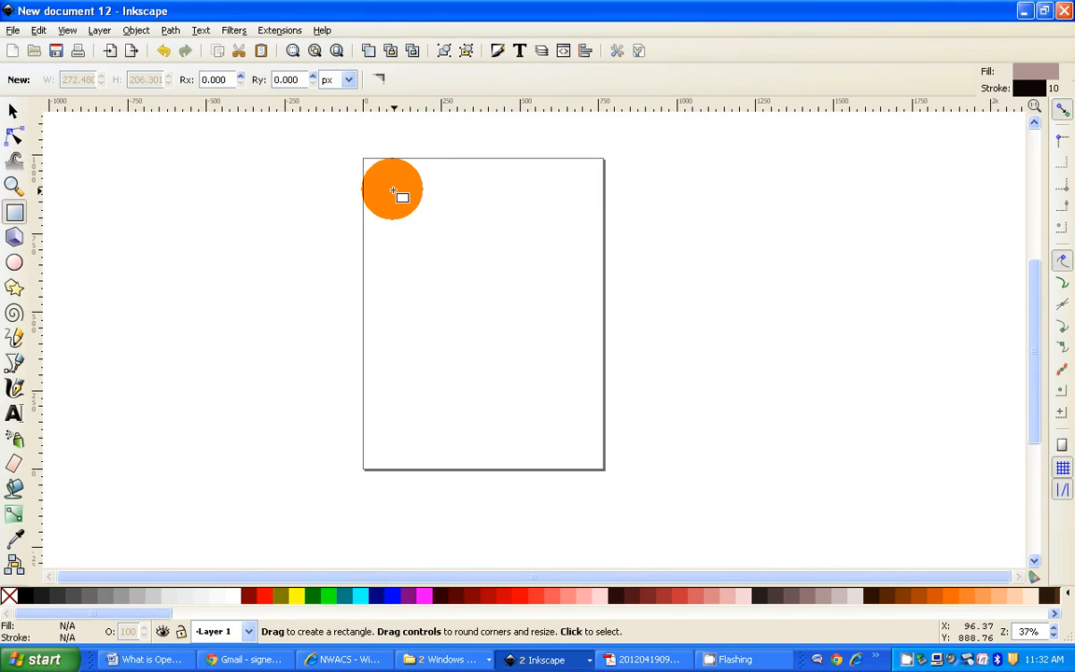
key(ctrl)
drag(387, 186, 458, 270)
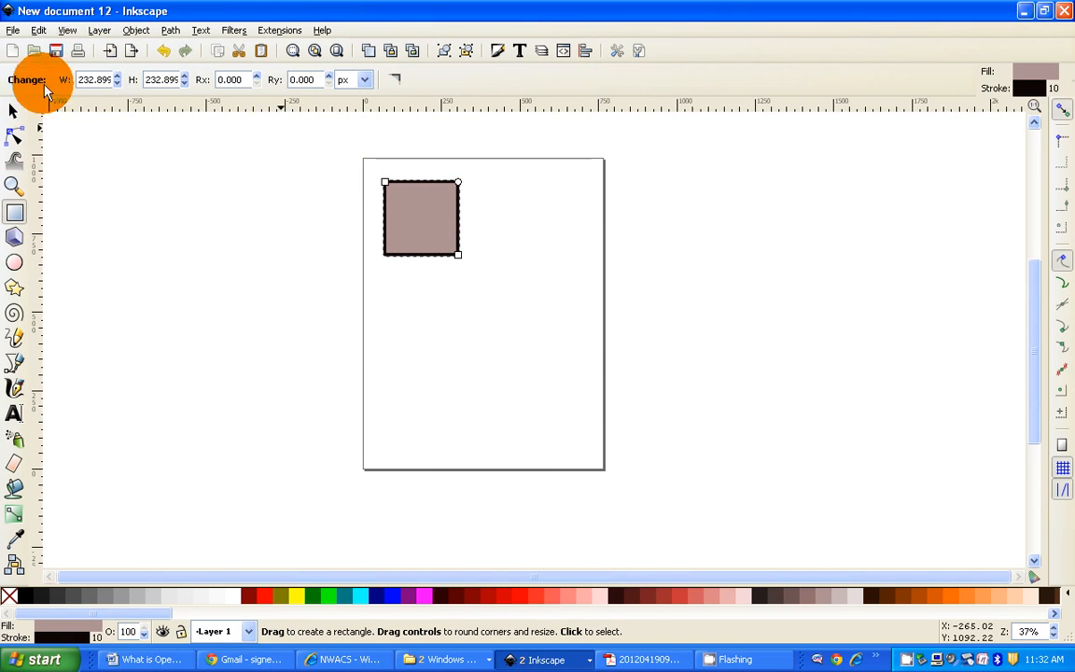
Step: Stretch the square with the Selector into an upright rectangle about 241 px wide and 302 px high
click(14, 112)
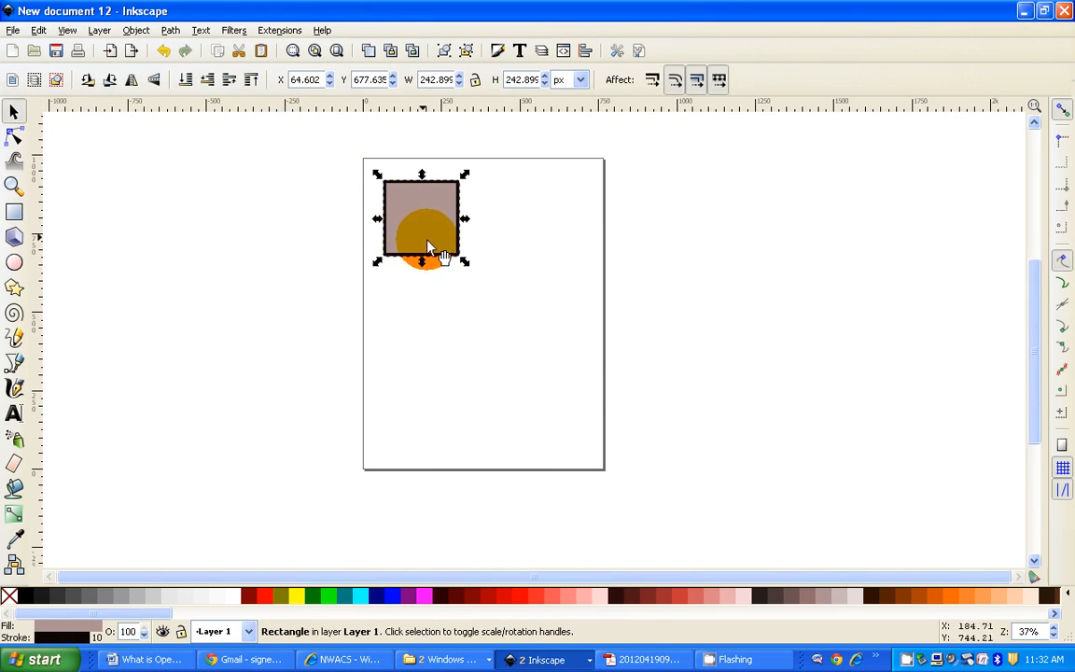
drag(422, 262, 422, 286)
drag(463, 231, 466, 227)
drag(467, 282, 461, 277)
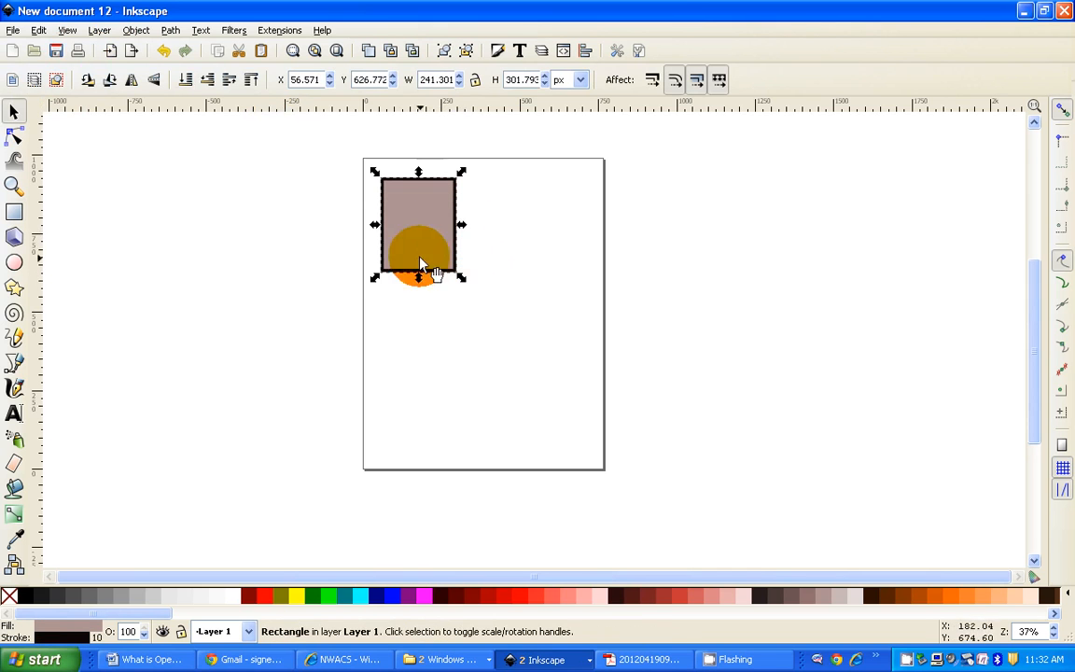
Step: Set the rectangle's flat fill colour to pure white with the RGBA value ffffffff
click(498, 53)
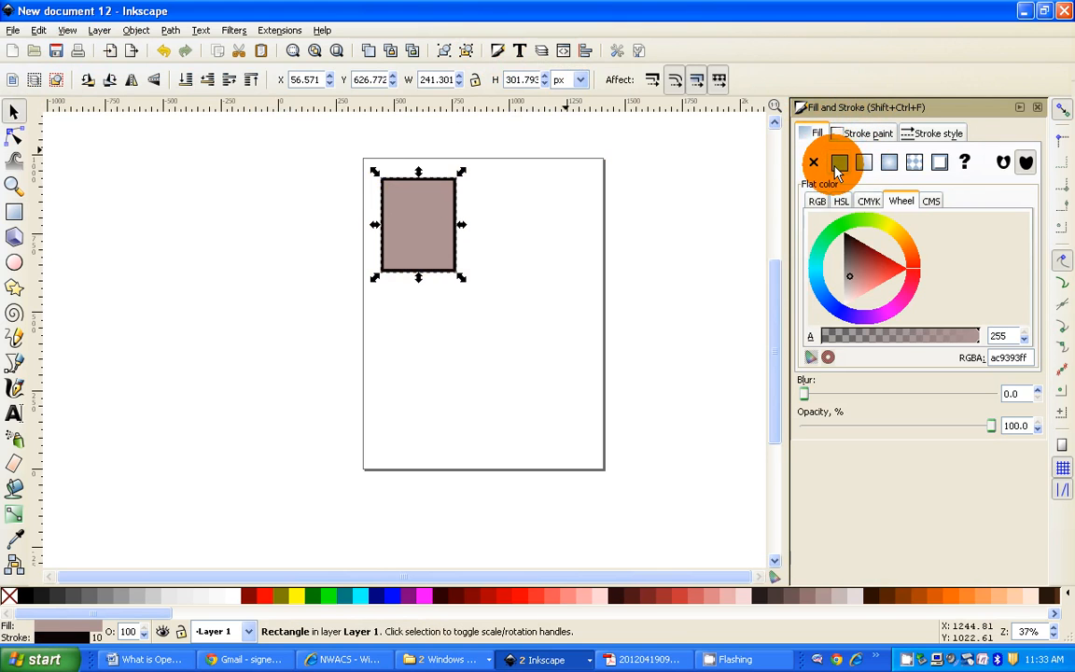
click(843, 298)
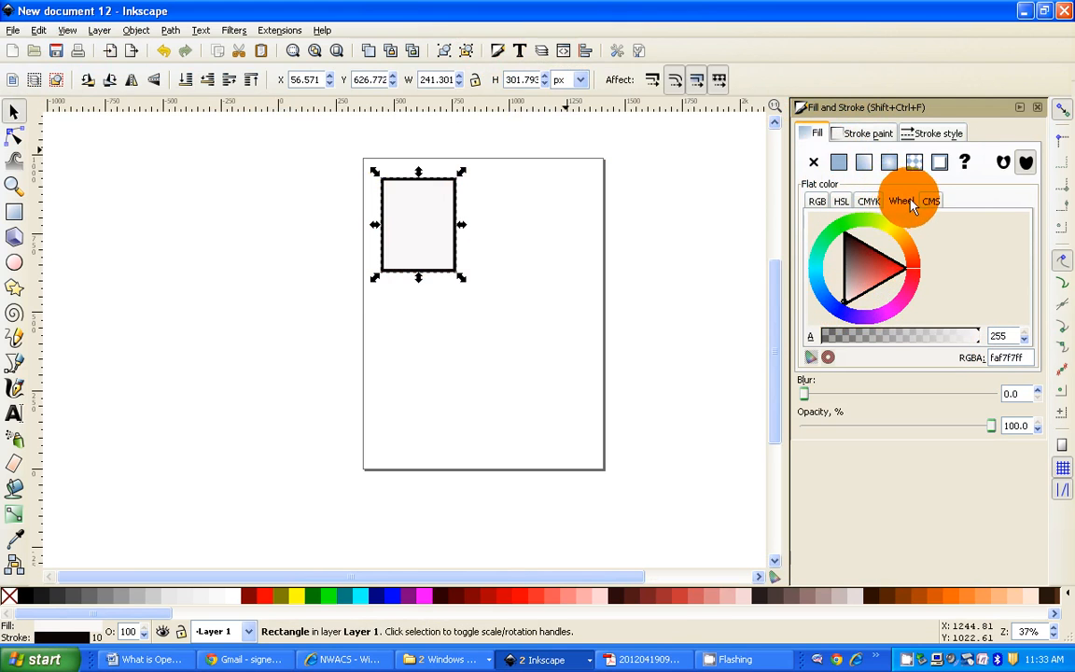
click(816, 202)
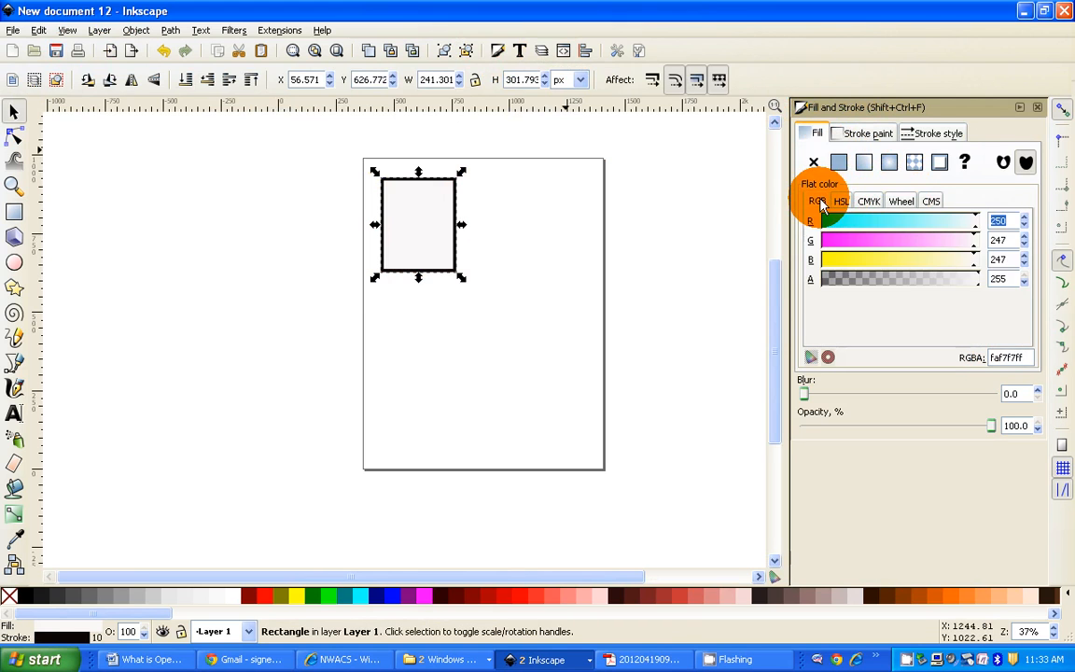
click(842, 202)
click(868, 201)
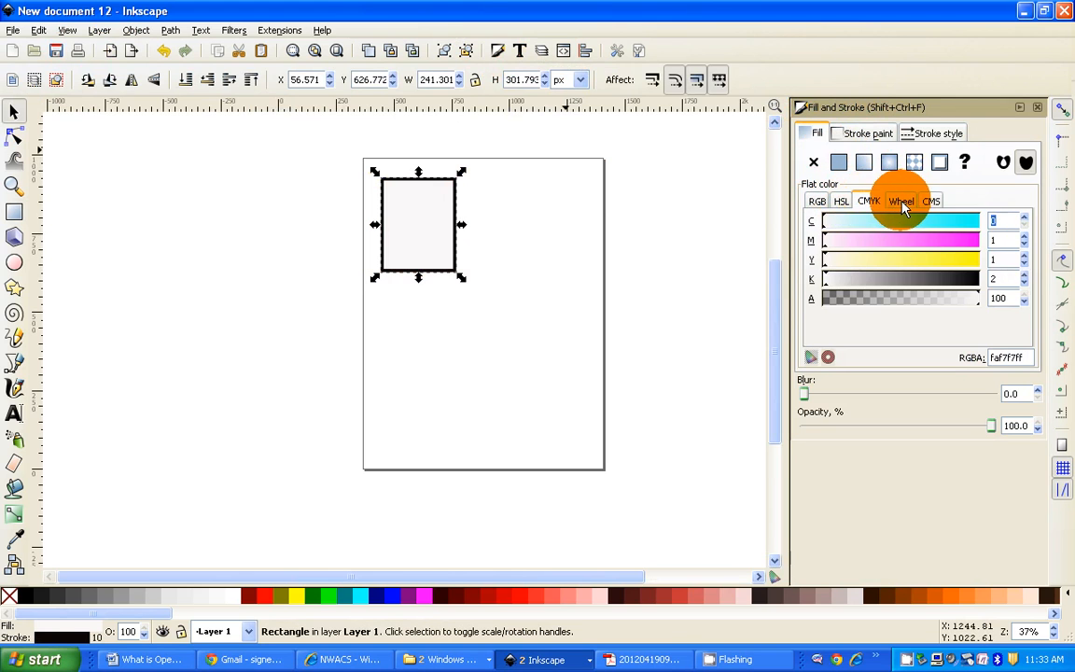
click(901, 202)
click(932, 202)
click(906, 203)
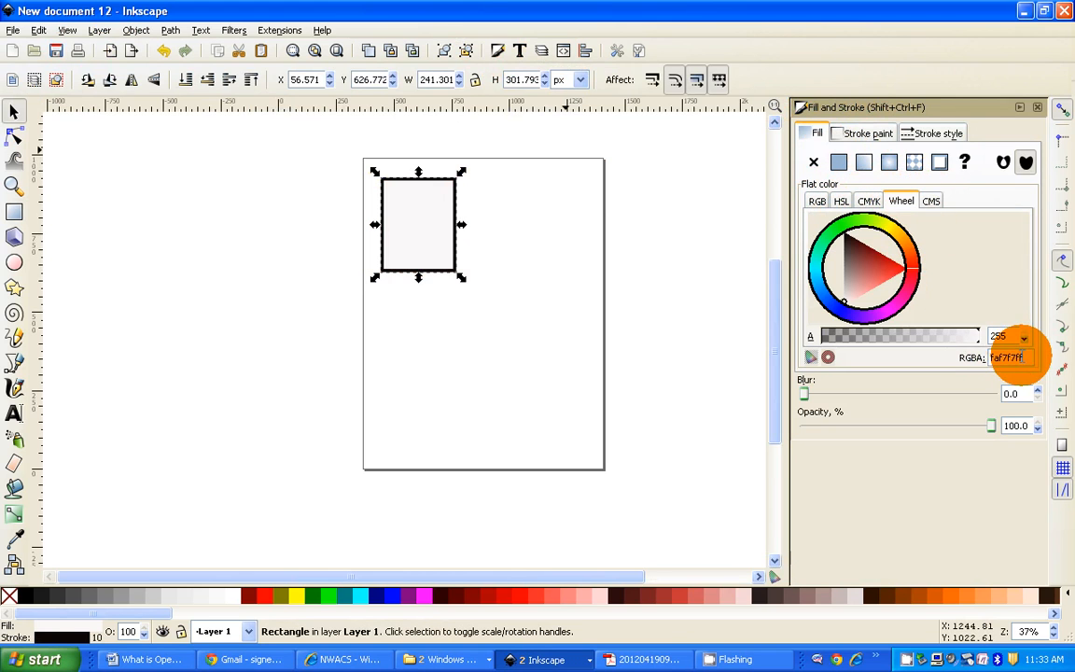
double_click(1015, 357)
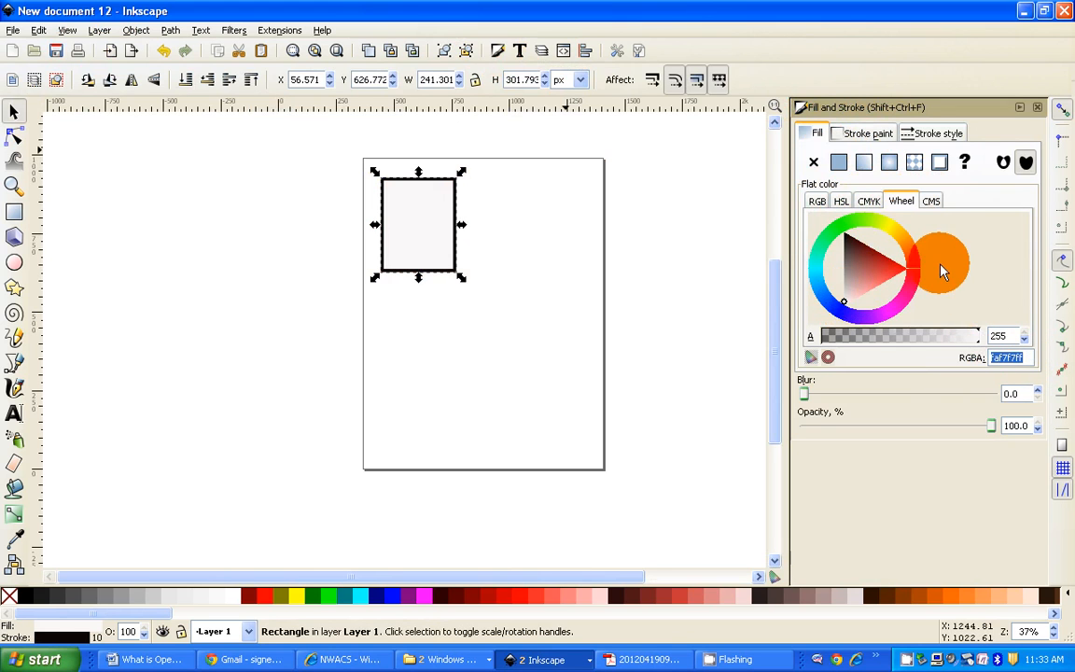
text(ffffffff)
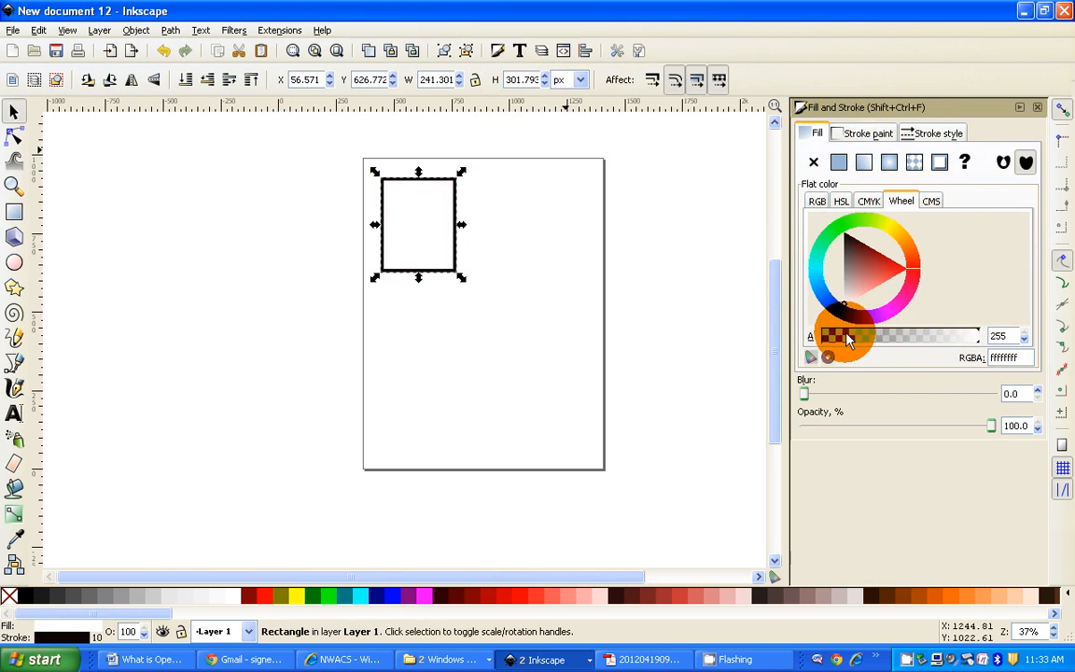
Step: Set the rectangle's stroke width to 12.7 px
click(866, 134)
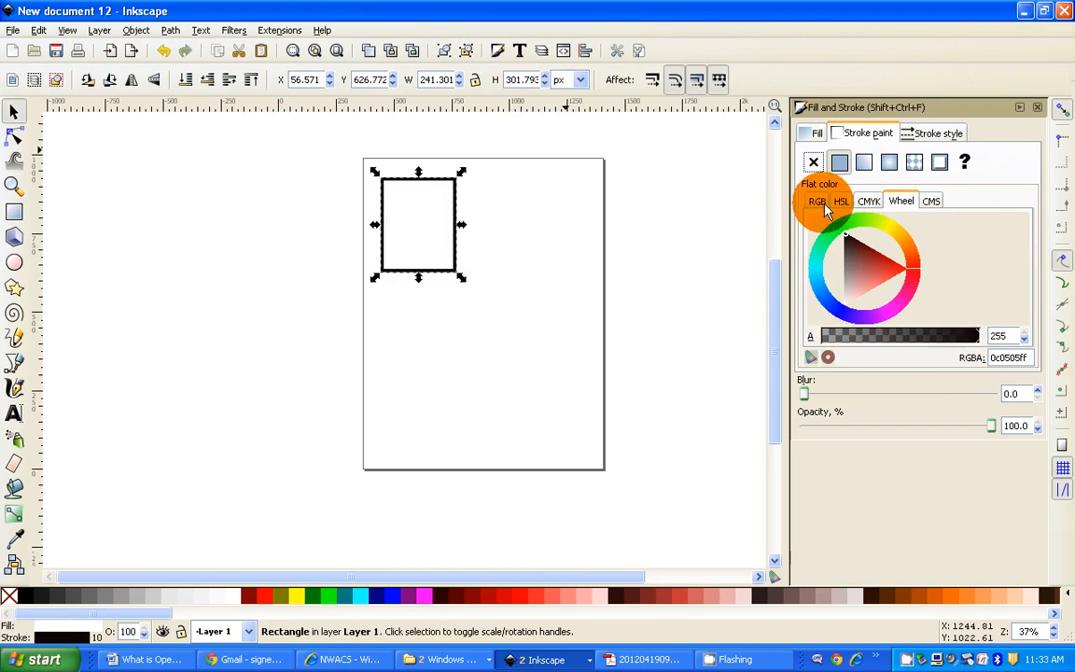
click(924, 135)
click(891, 160)
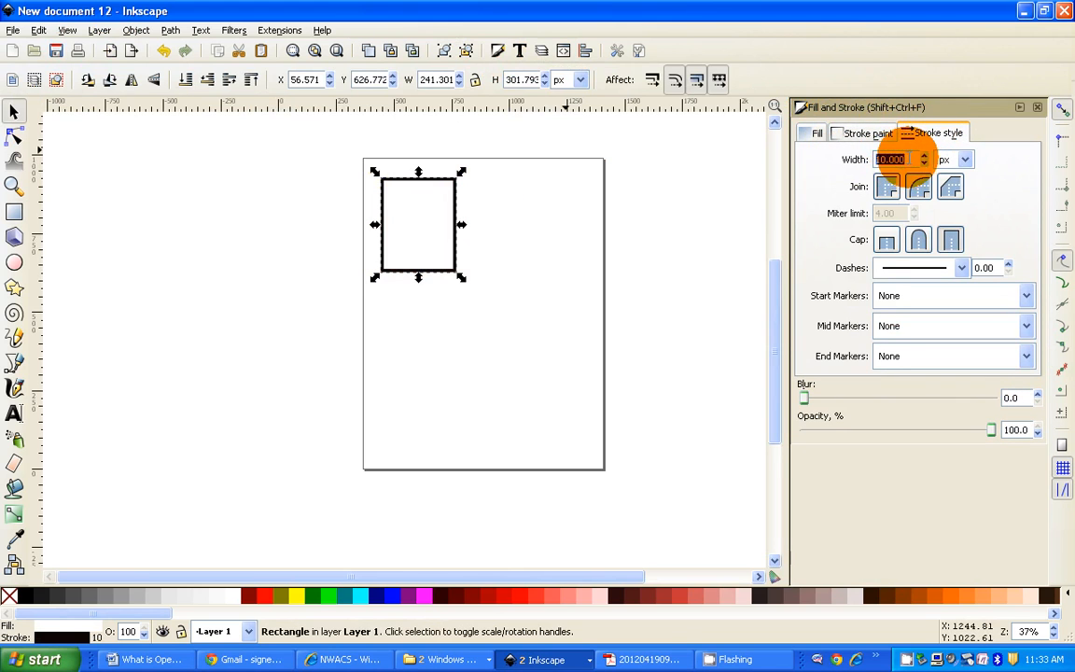
click(923, 165)
click(923, 165)
click(923, 165)
click(950, 187)
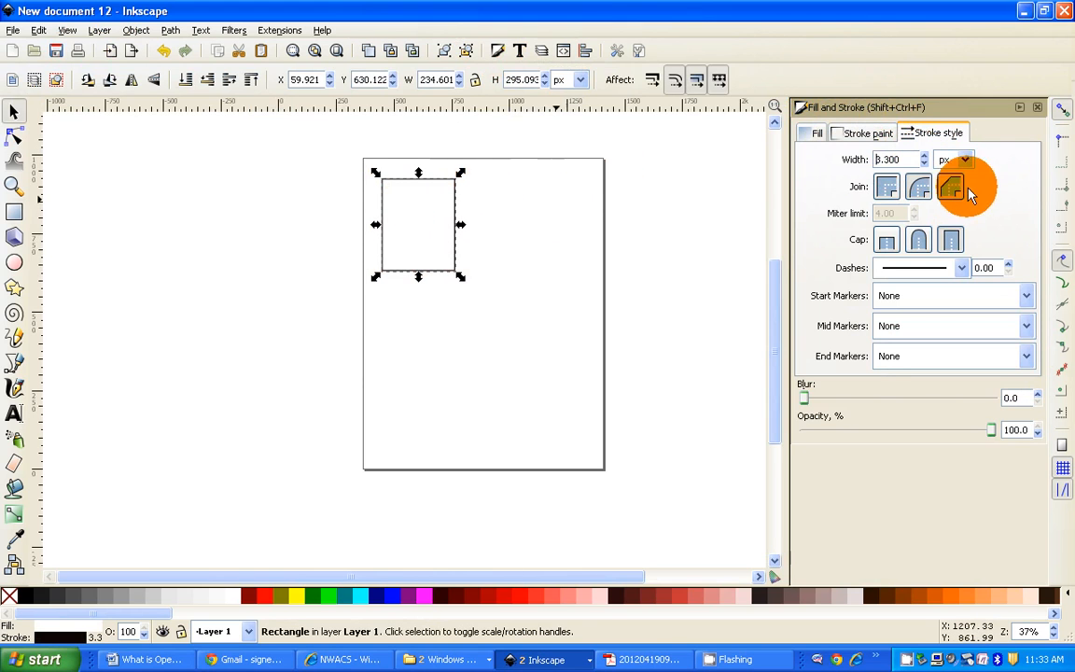
click(925, 156)
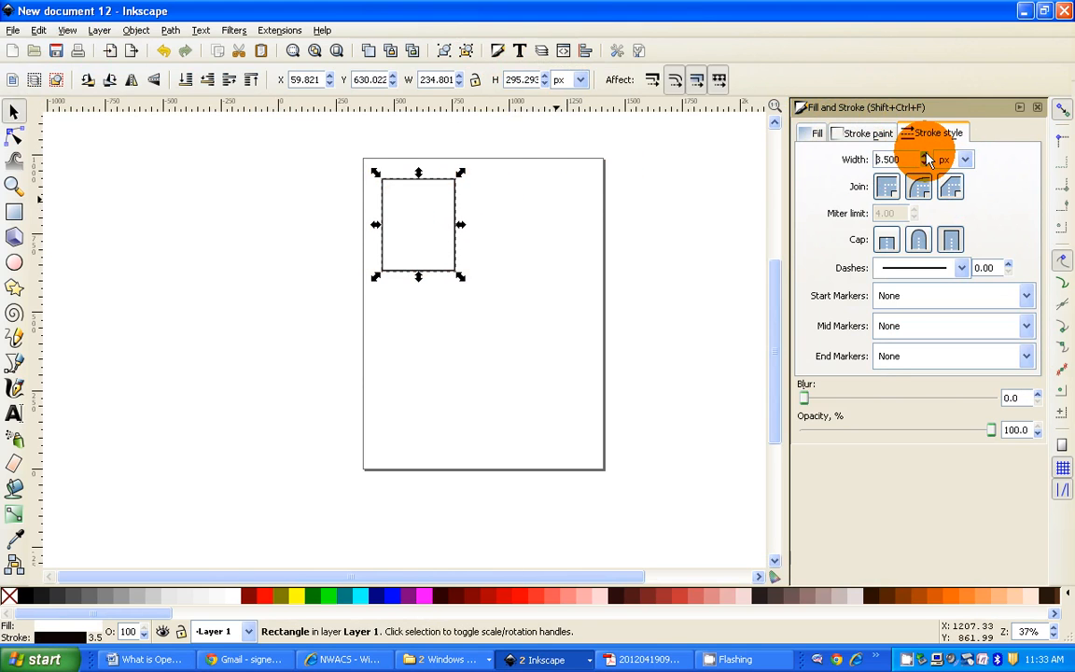
click(925, 155)
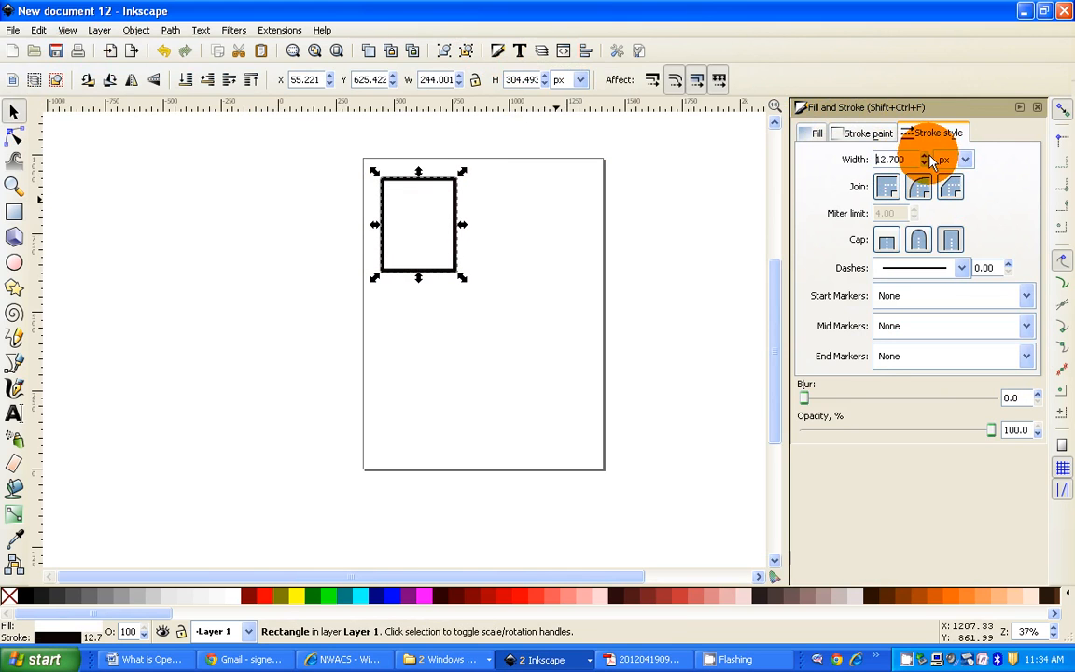
click(962, 268)
click(962, 280)
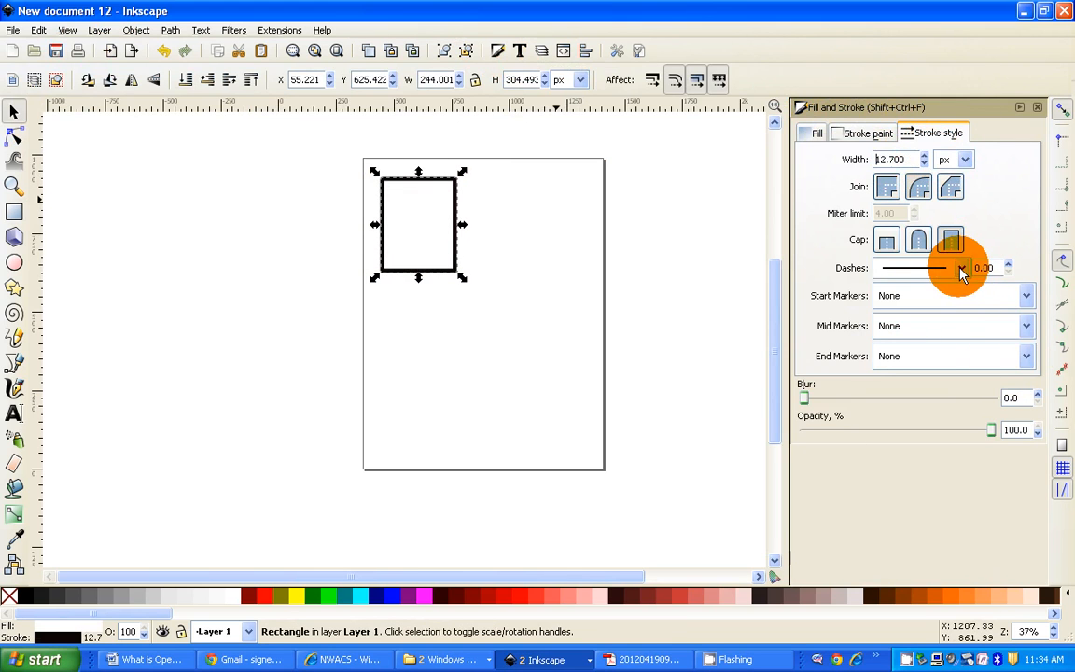
click(962, 270)
click(963, 280)
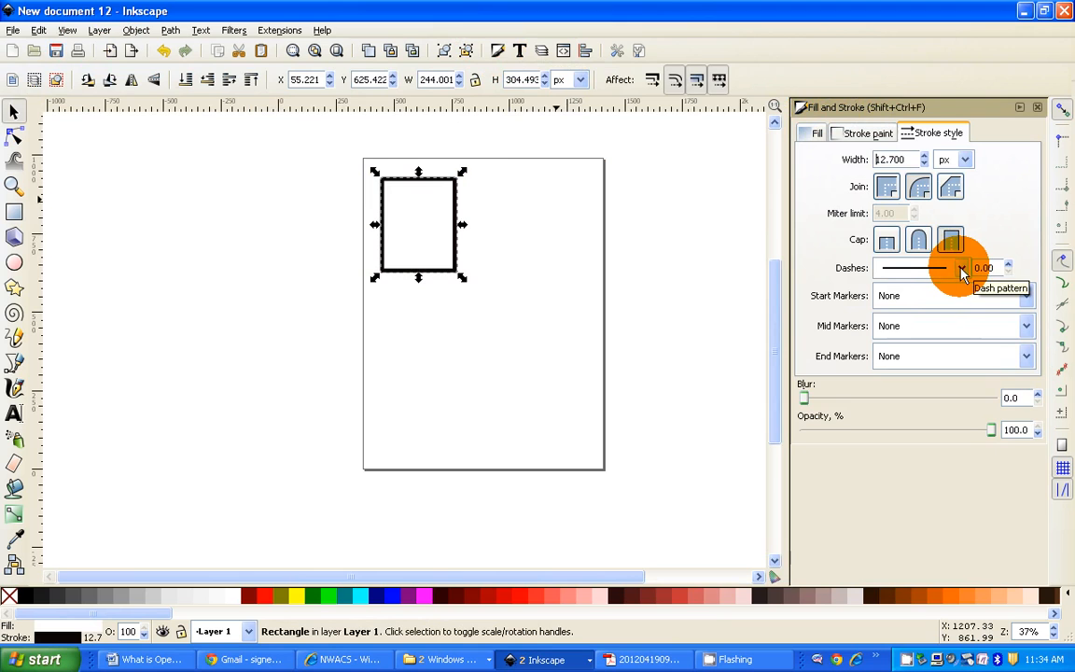
Step: Give the rectangle's stroke a miter join, close the fill and stroke settings, and deselect the rectangle
click(888, 187)
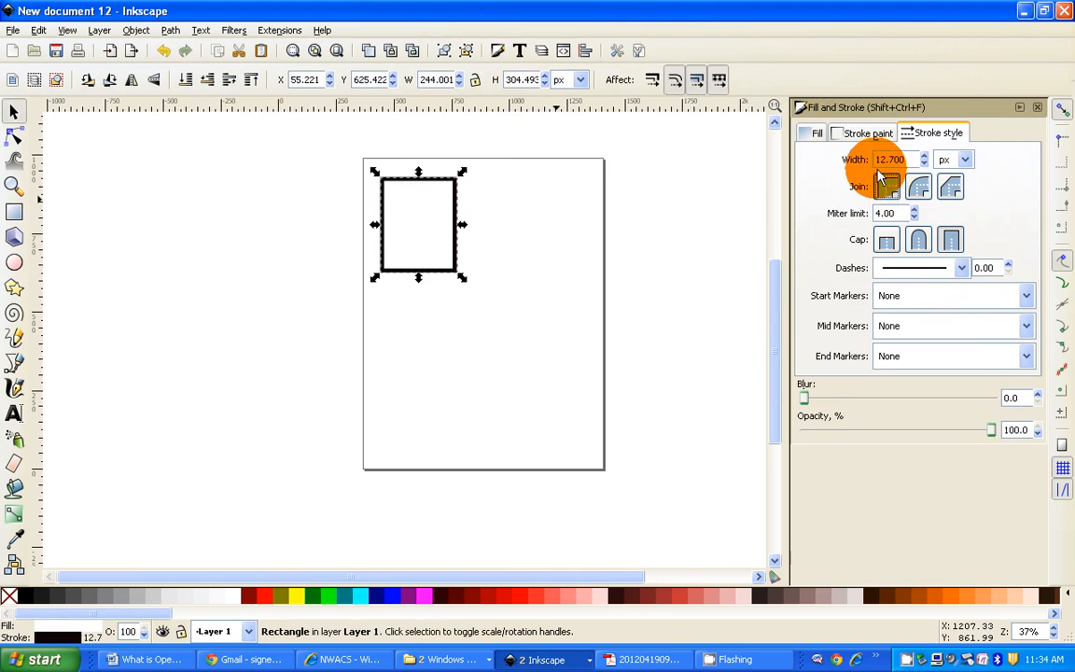
click(1040, 109)
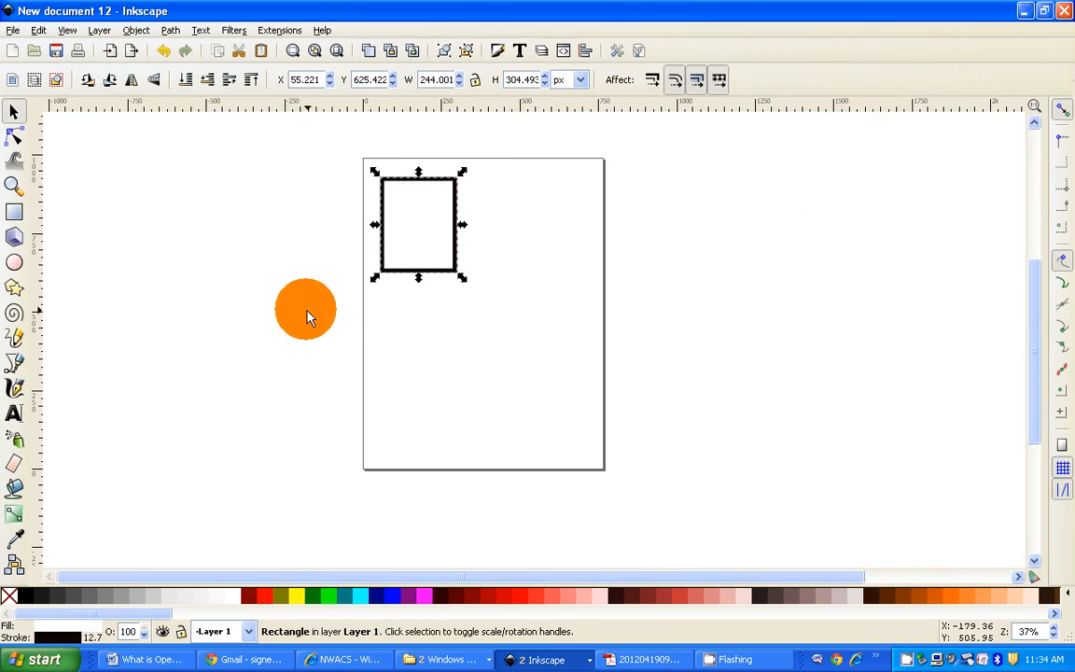
click(174, 230)
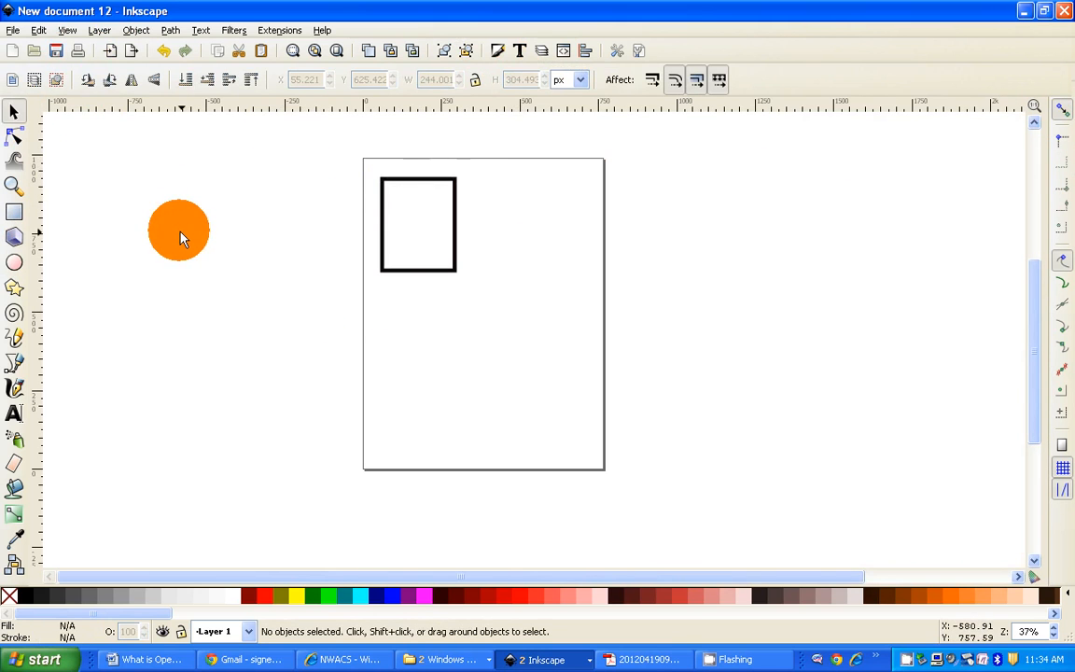